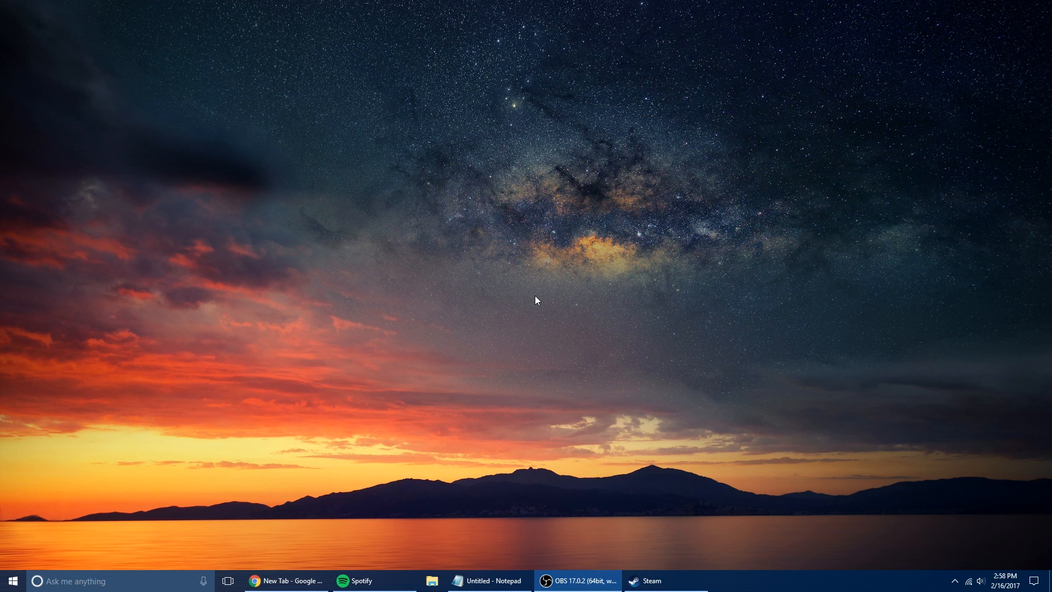
Bring up the Steam client and reach Settings on the Downloads page
{"action": "left_click", "coordinate": [648, 580]}
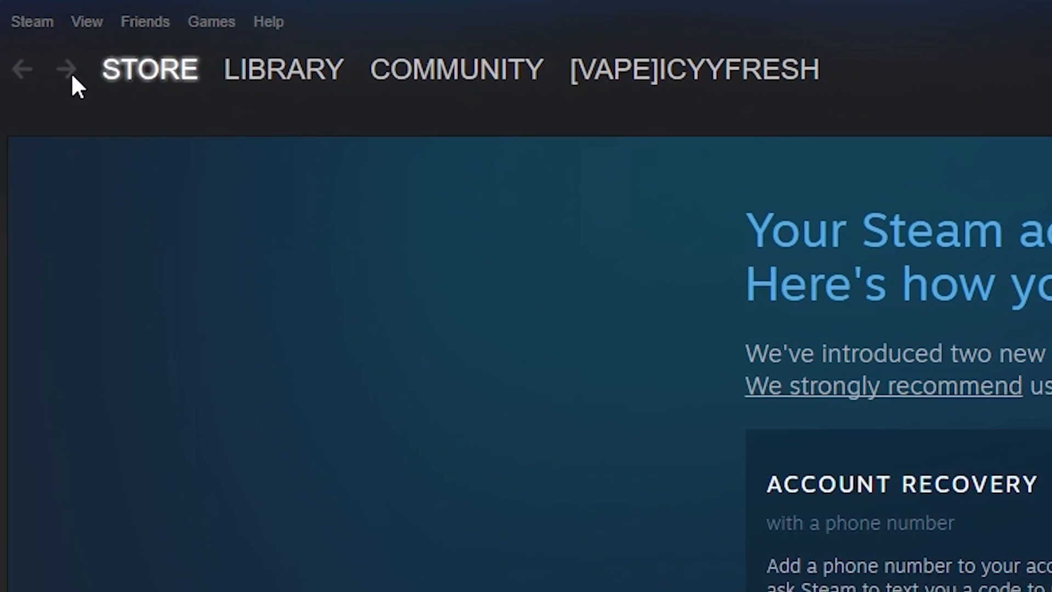
{"action": "left_click", "coordinate": [40, 30]}
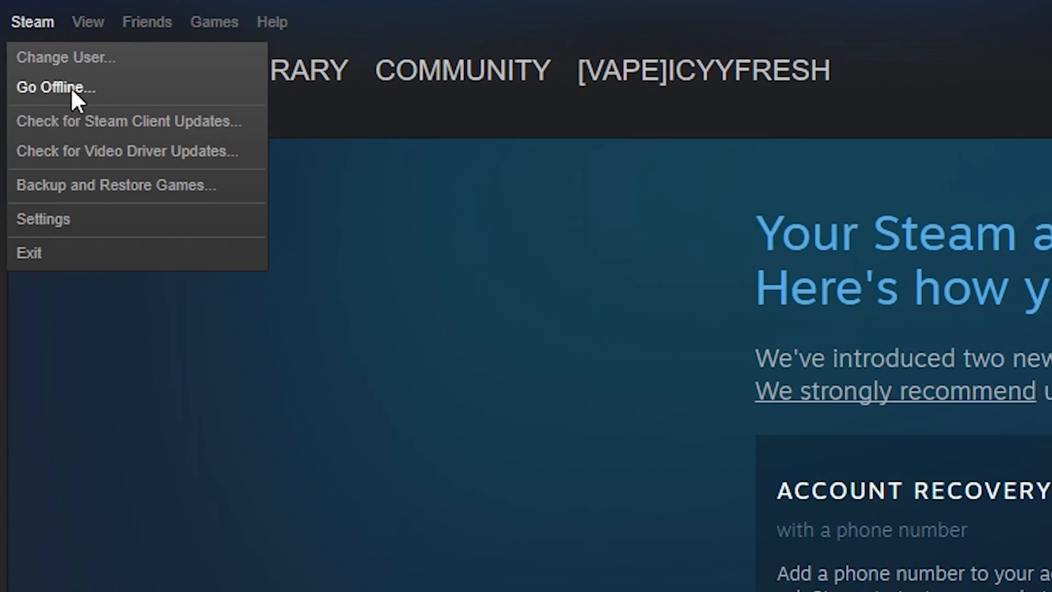
{"action": "left_click", "coordinate": [45, 219]}
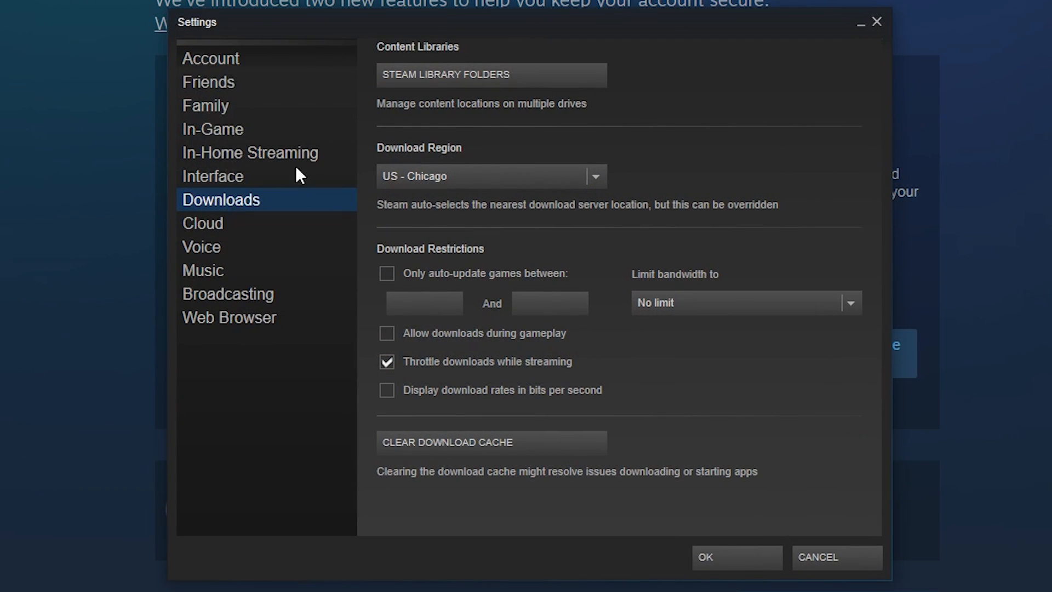
Show Steam Library Folders and select the C: and D: Program Files\Steam entries
{"action": "left_click", "coordinate": [434, 76]}
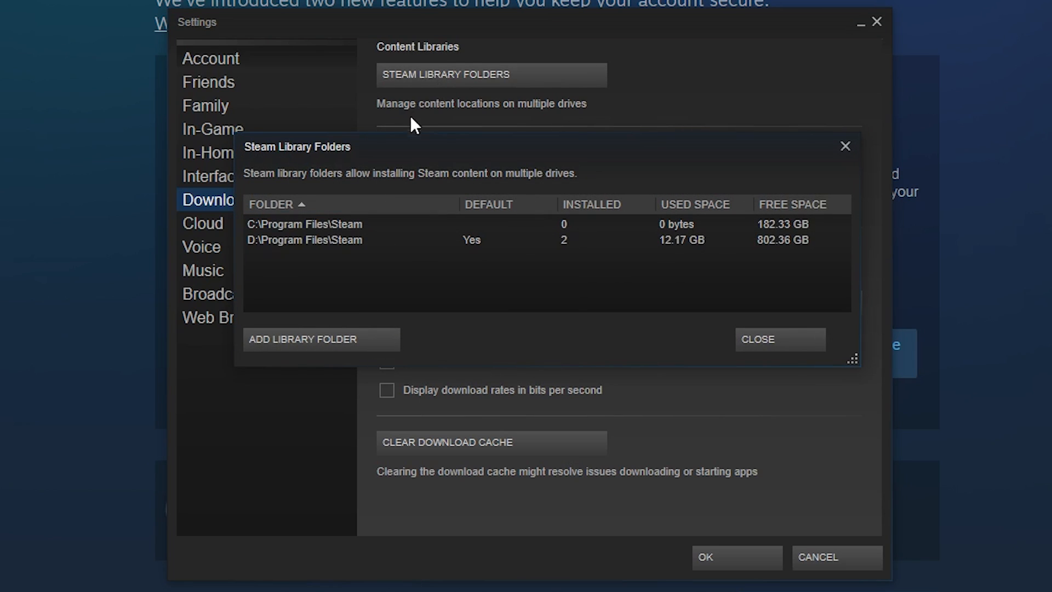
{"action": "left_click", "coordinate": [264, 222]}
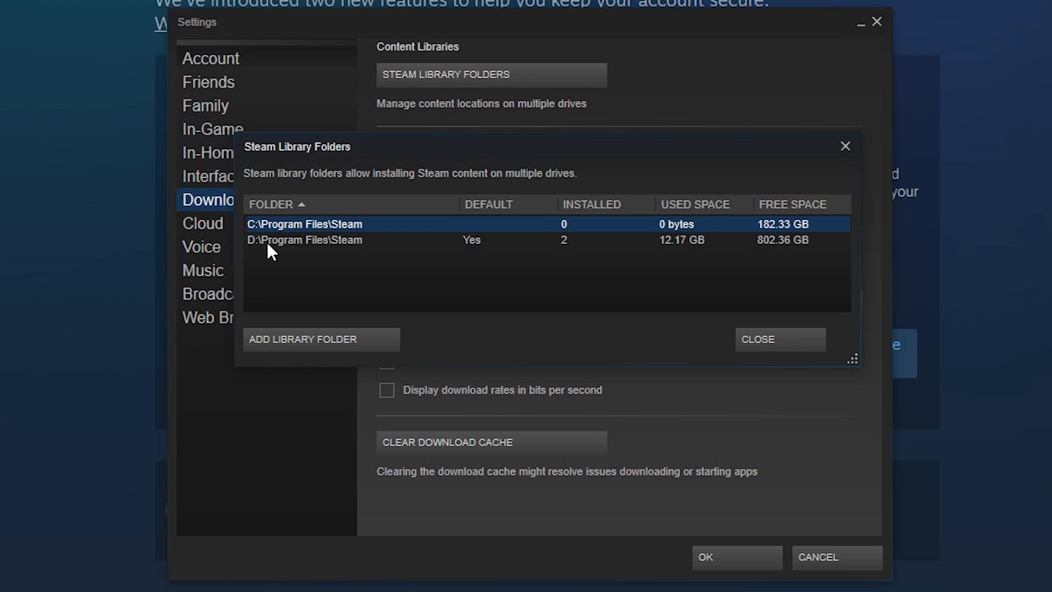
{"action": "left_click", "coordinate": [288, 240]}
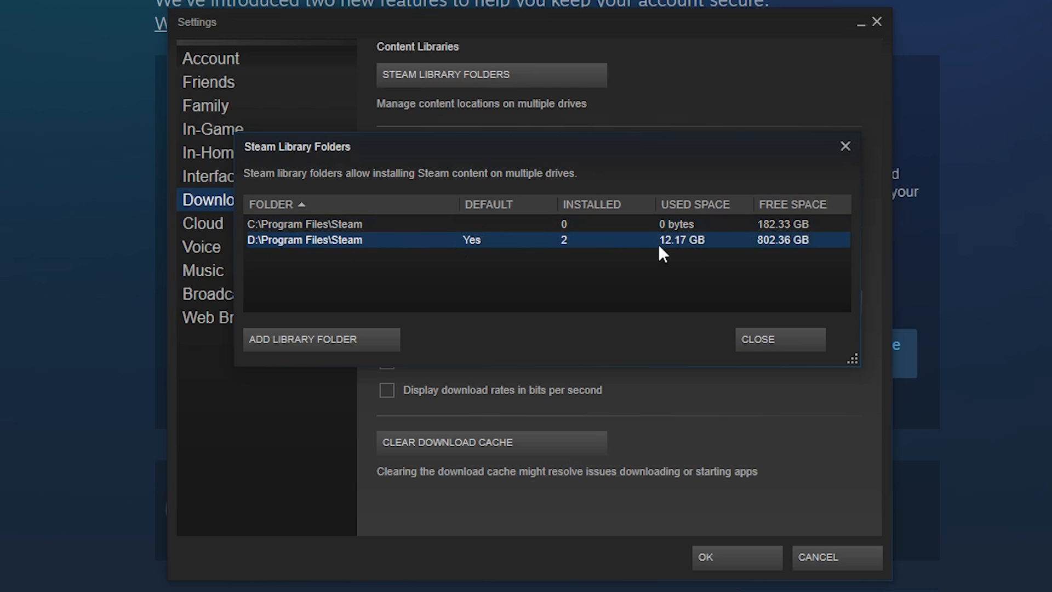
{"action": "left_click", "coordinate": [300, 336]}
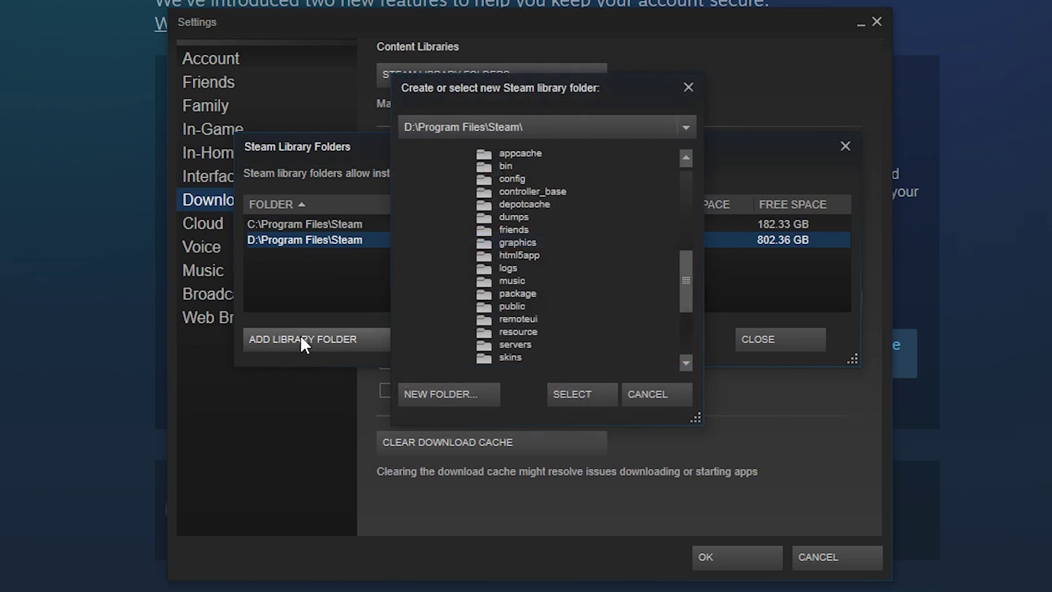
{"action": "left_click", "coordinate": [453, 129]}
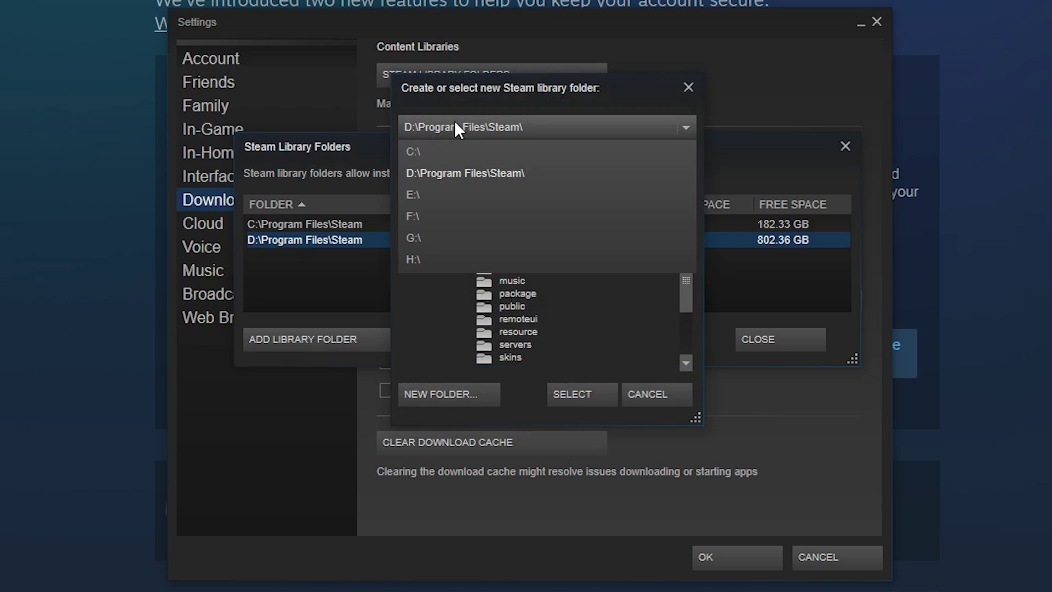
{"action": "left_click", "coordinate": [427, 174]}
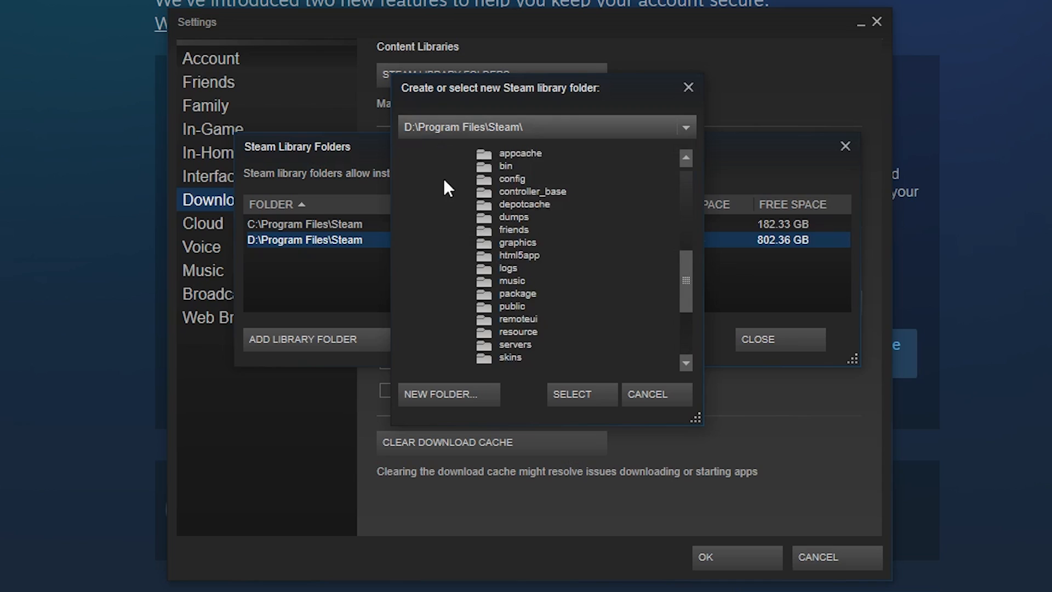
{"action": "scroll", "coordinate": [461, 201], "scroll_direction": "up", "scroll_amount": 5}
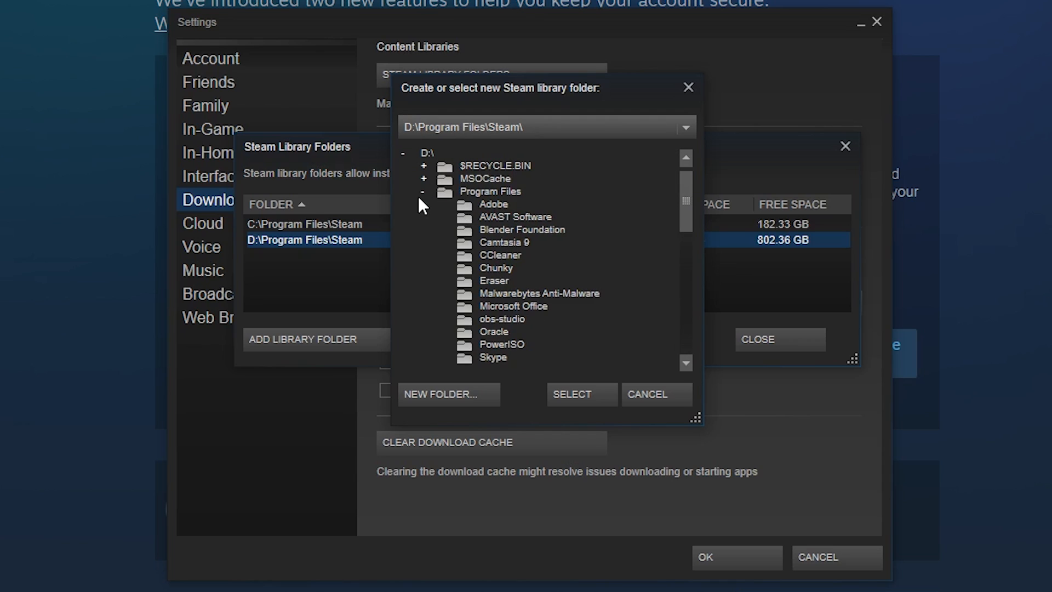
{"action": "left_click", "coordinate": [464, 191]}
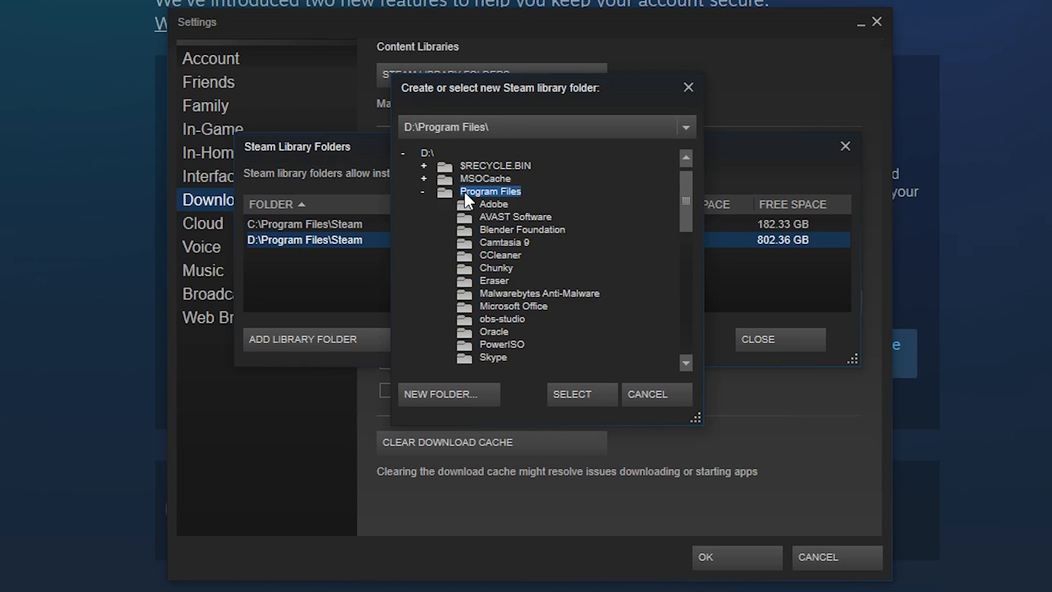
{"action": "scroll", "coordinate": [536, 236], "scroll_direction": "down", "scroll_amount": 2}
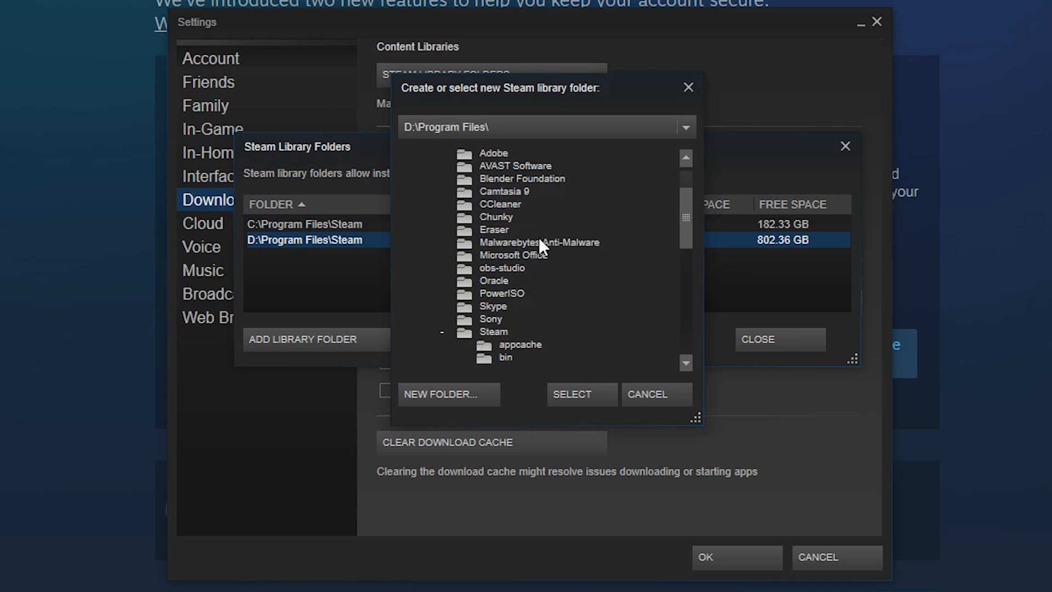
{"action": "left_click", "coordinate": [497, 330]}
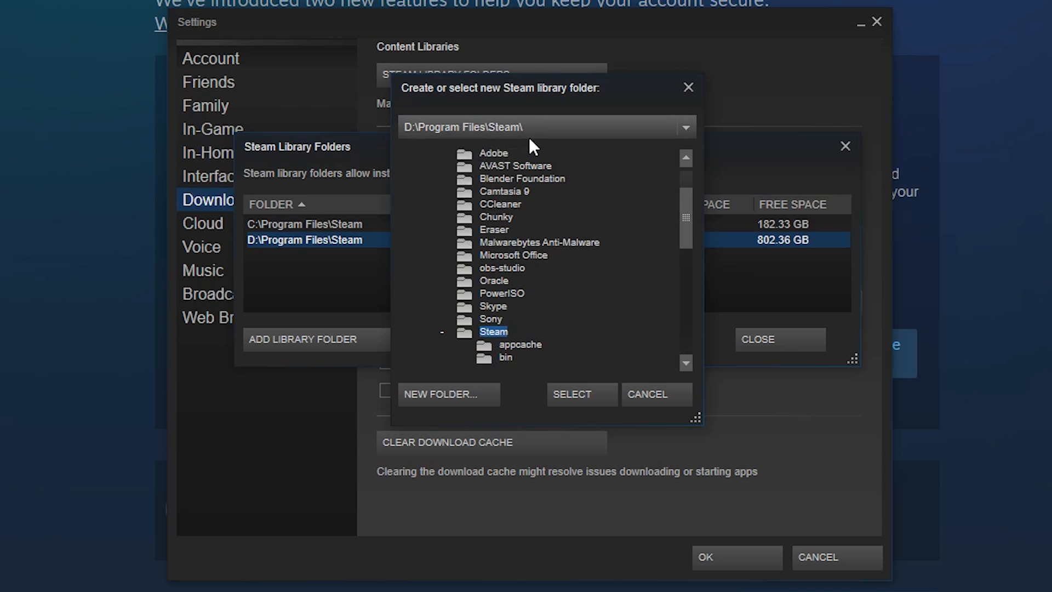
{"action": "left_click", "coordinate": [664, 399]}
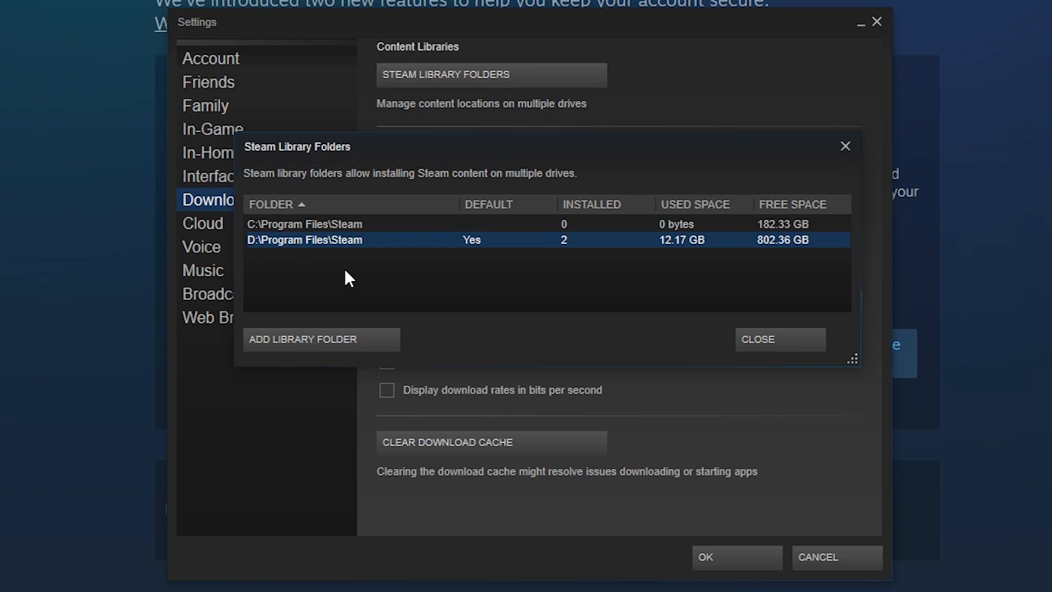
{"action": "right_click", "coordinate": [298, 239]}
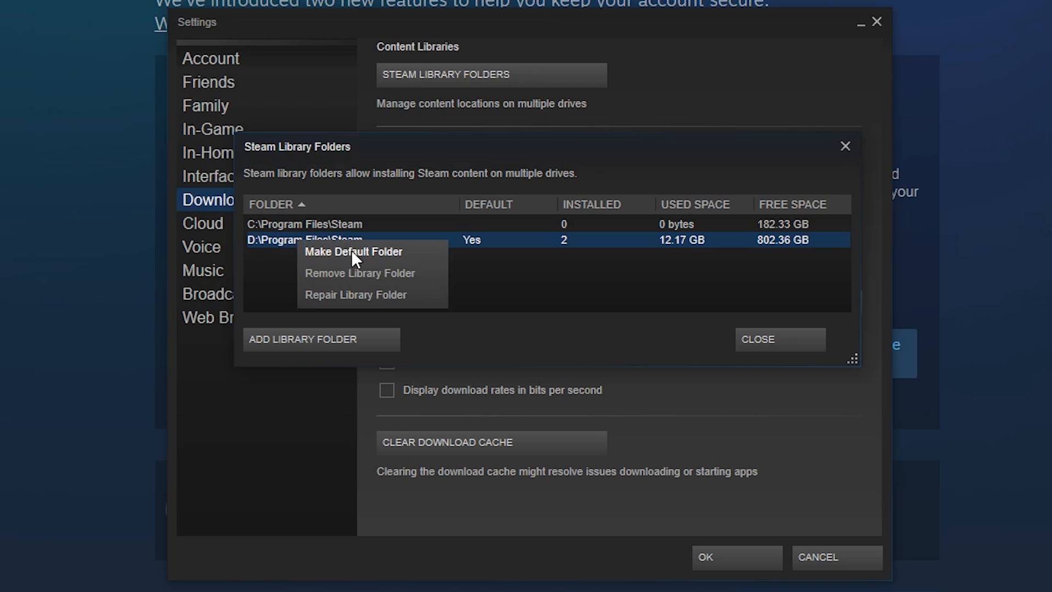
{"action": "left_click", "coordinate": [508, 280]}
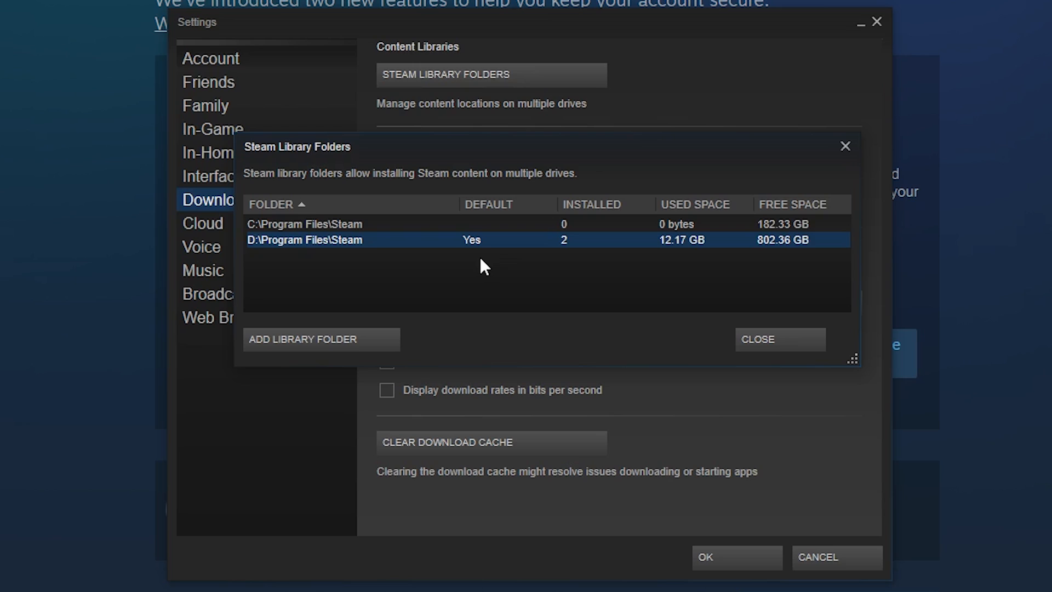
{"action": "left_click", "coordinate": [265, 225]}
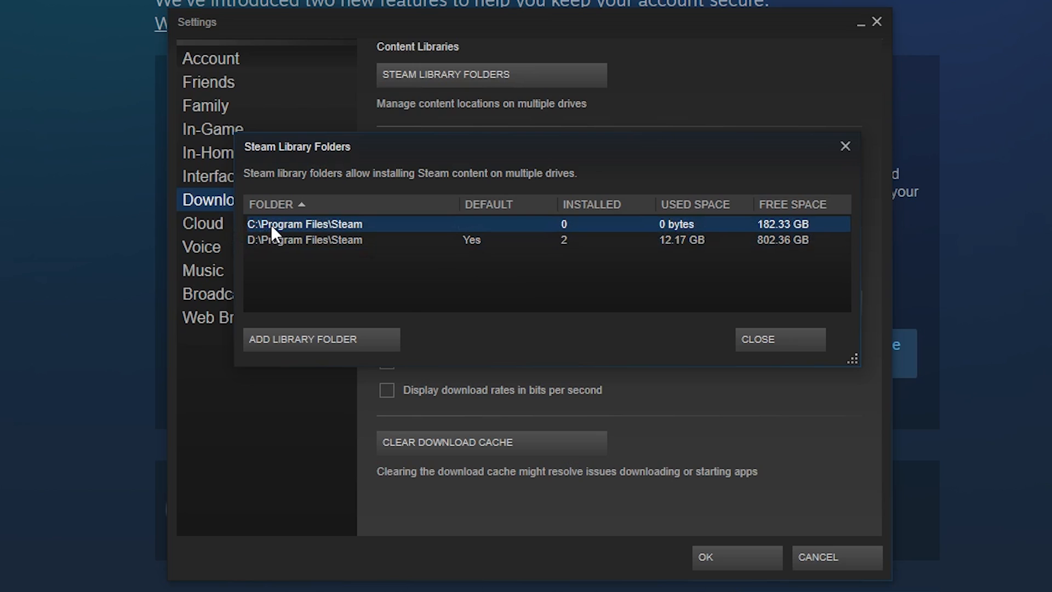
{"action": "left_click", "coordinate": [285, 240]}
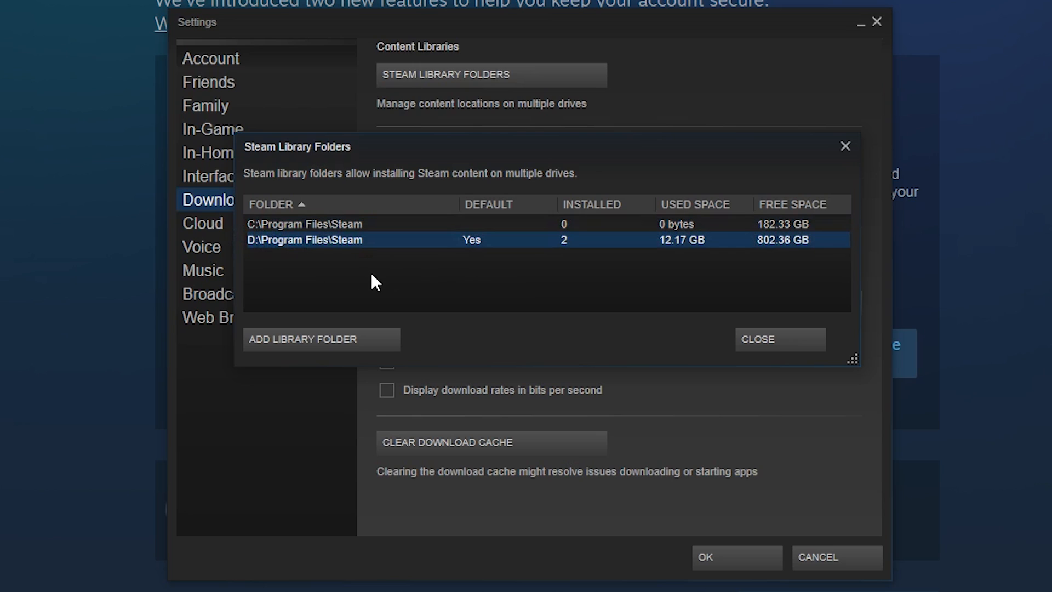